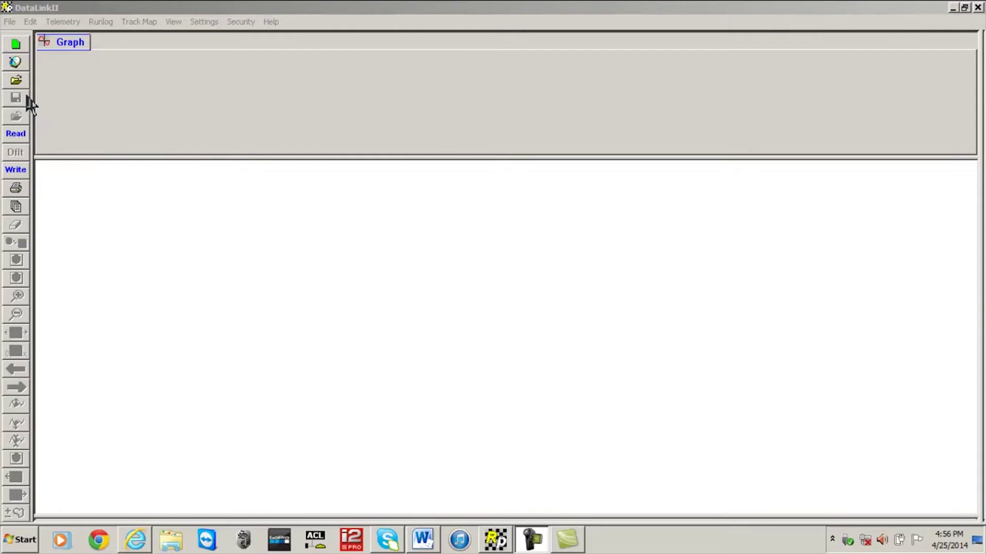
Create NewRun2 from the telemetry toolbar button, bringing up the Sportsman_Config.rcg prompt.
left_click(15, 68)
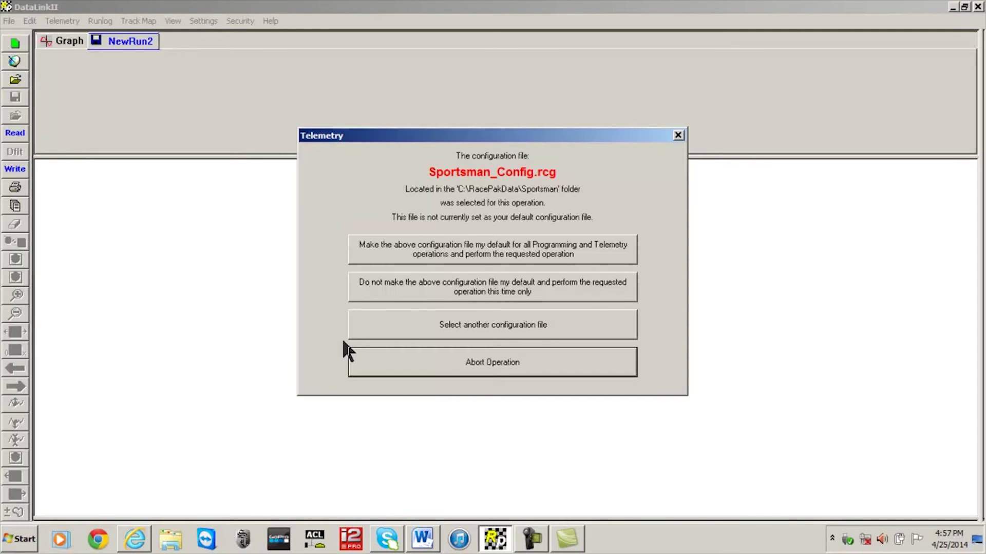
Stream about nine seconds of live telemetry using the Sportsman configuration, then stop acquisition.
left_click(398, 316)
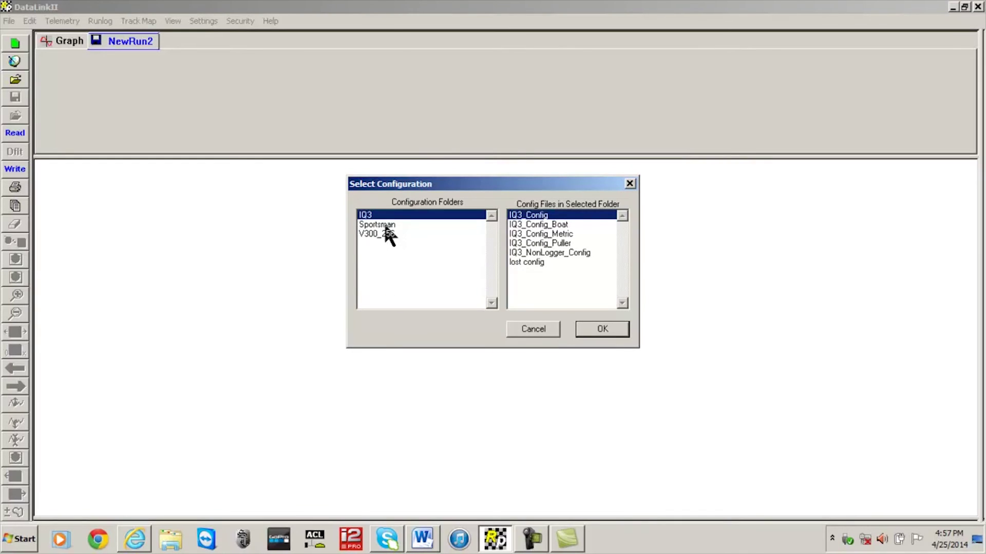
left_click(384, 225)
left_click(595, 331)
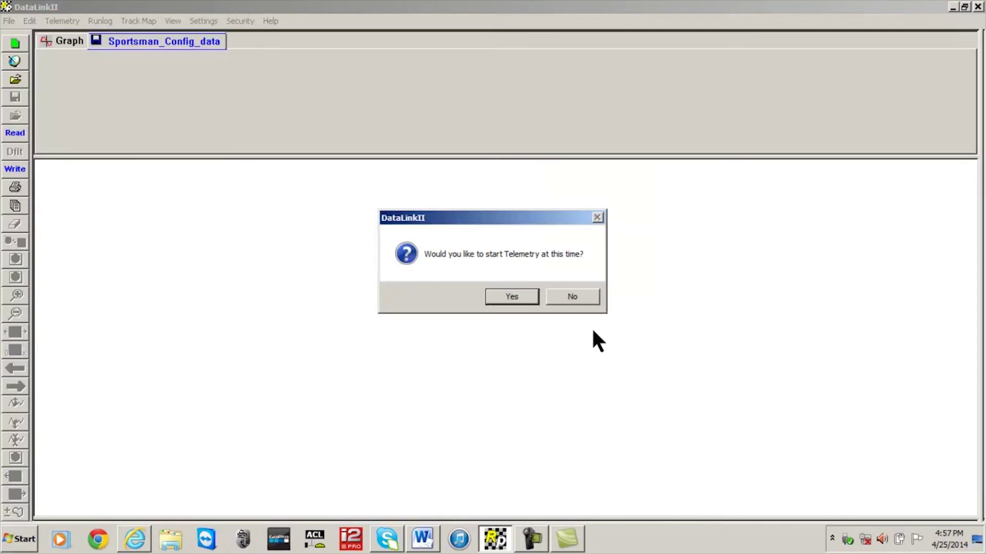
left_click(522, 299)
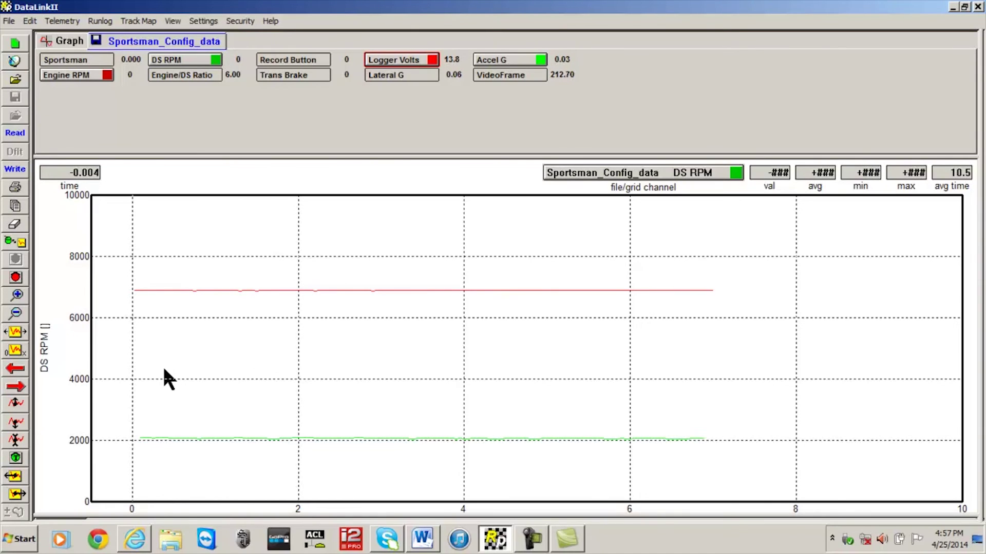
left_click(16, 279)
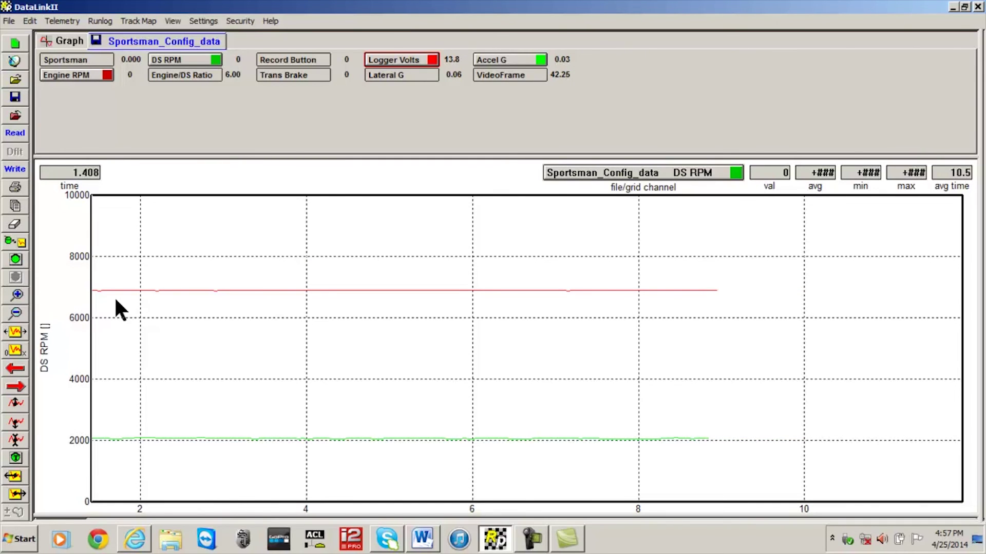
Restart live data acquisition and wait for the telemetering unit to respond.
left_click(22, 262)
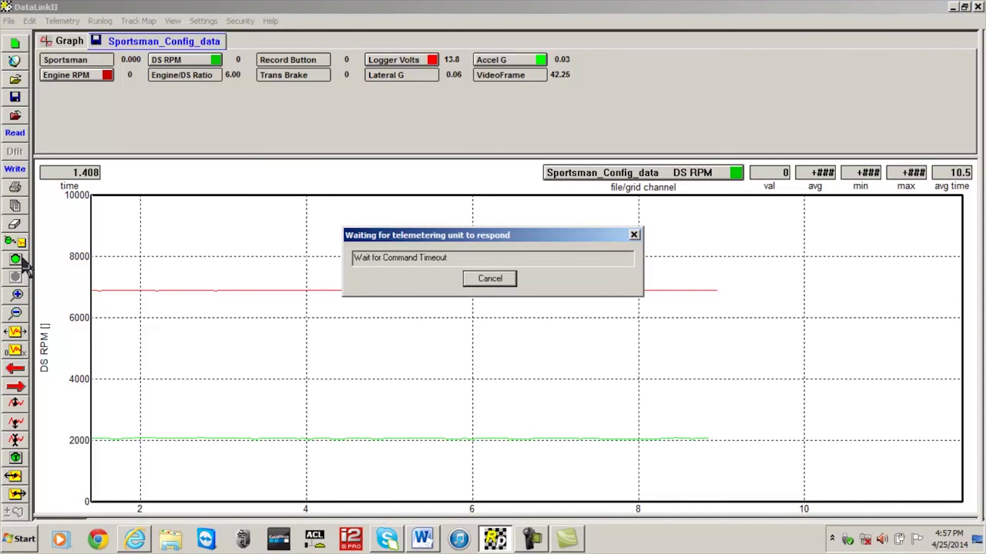